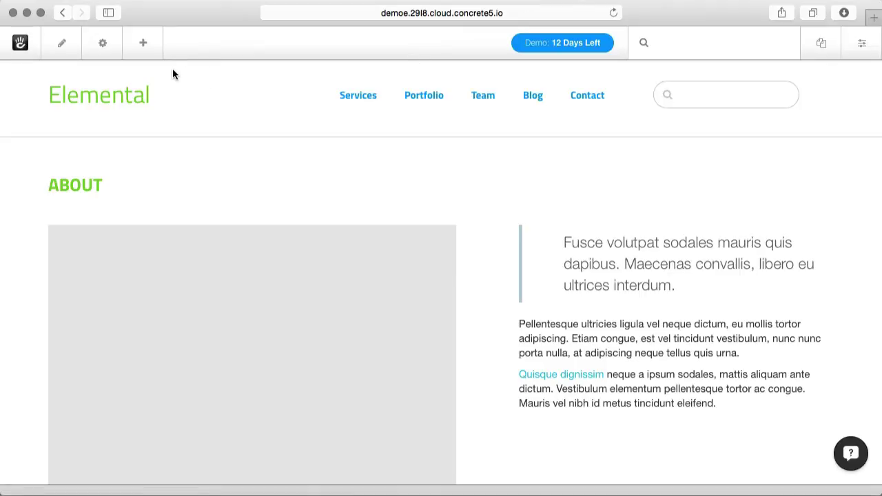
Step: Add a Content block reading "Just a title", formatted as a large heading, between the quote and the body paragraphs, and save it
left_click(148, 54)
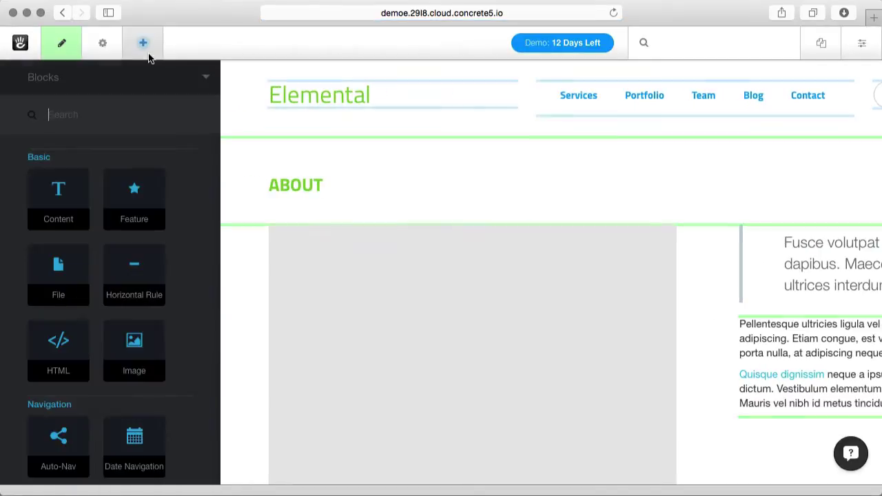
left_click_drag(66, 201, 619, 324)
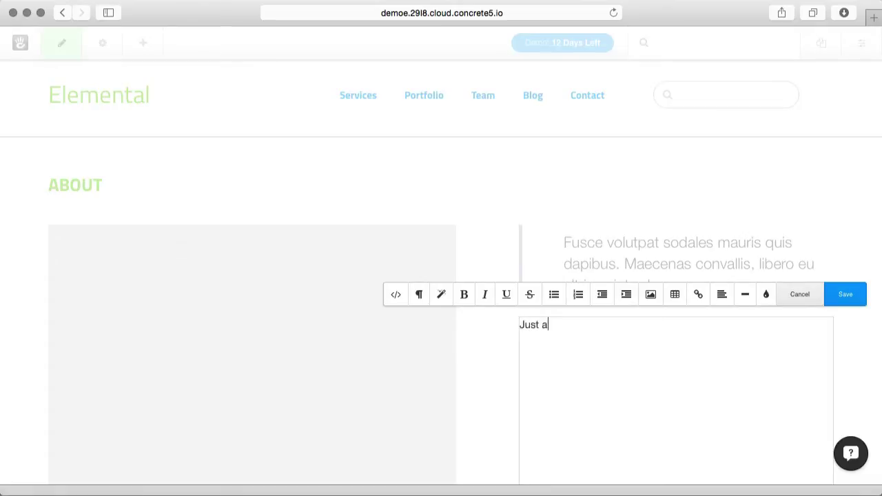
key("super+a")
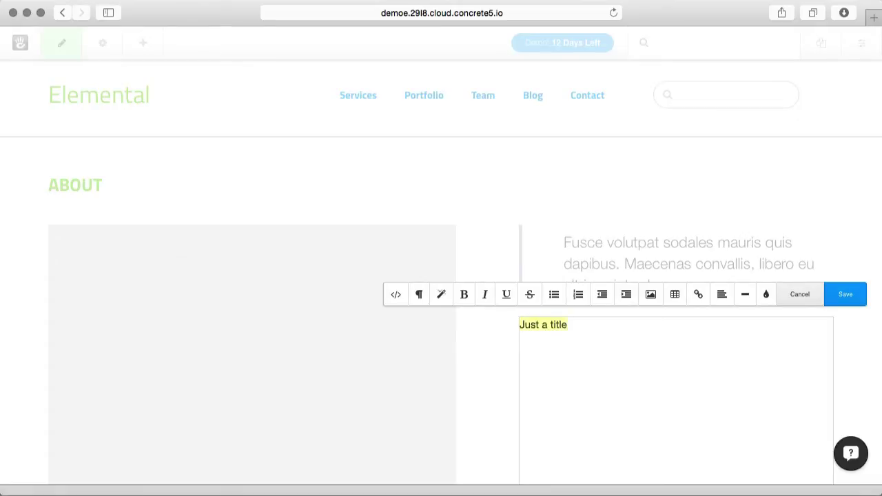
left_click(414, 297)
left_click(491, 382)
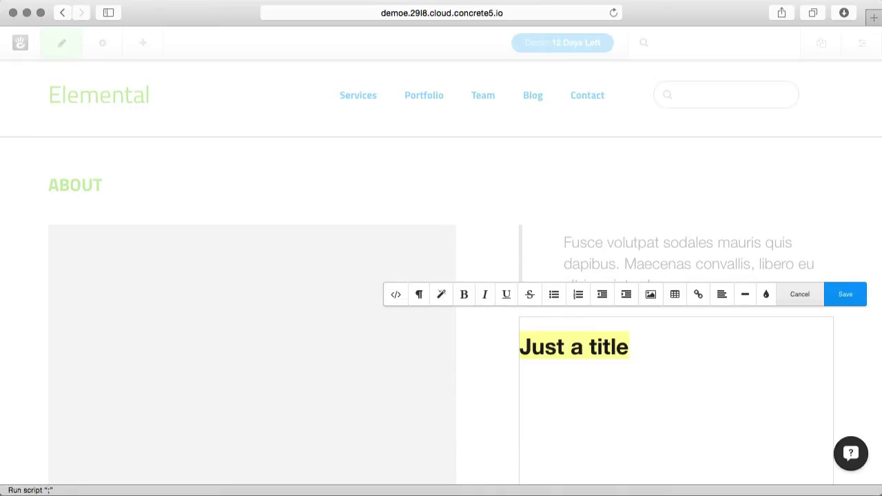
left_click(857, 301)
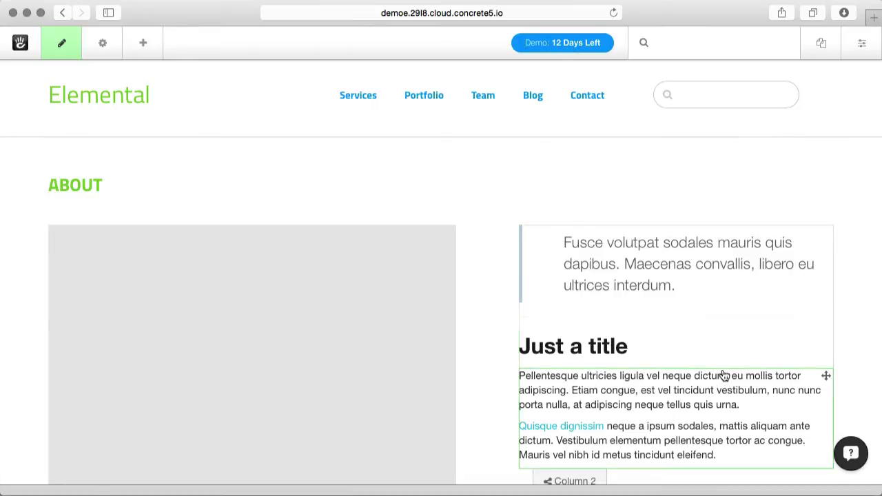
Step: Copy the "Just a title", body paragraph and quote blocks to the clipboard, and leave edit mode on the About page
left_click(655, 344)
left_click(656, 373)
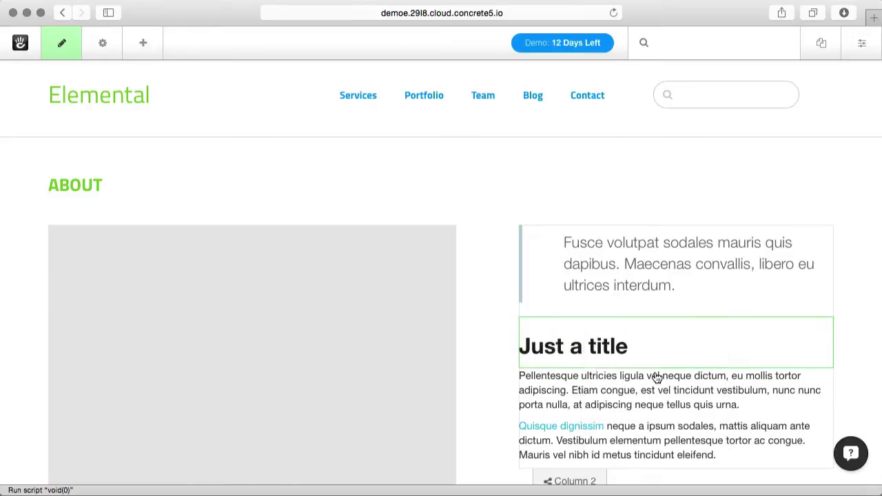
scroll(733, 327, "down", 3)
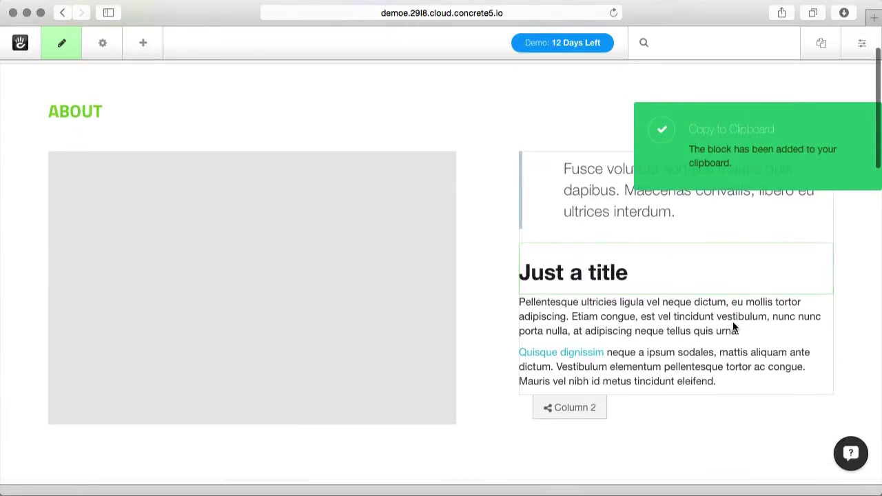
left_click(618, 322)
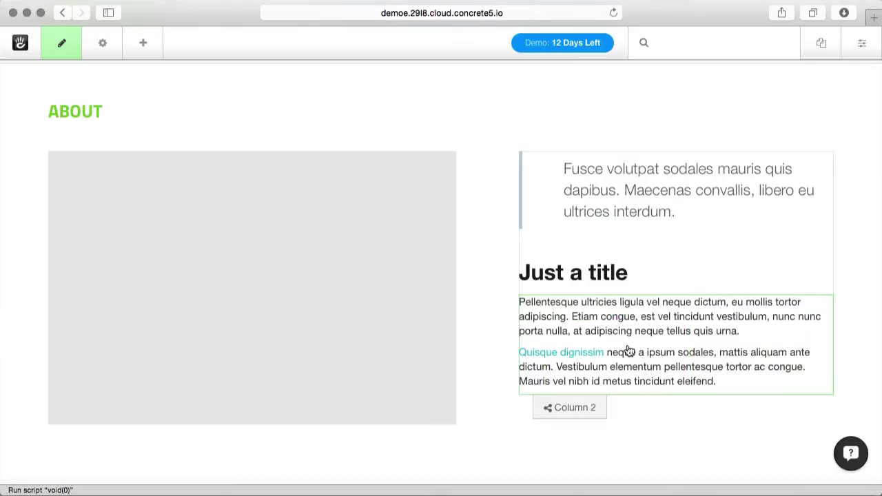
left_click(571, 228)
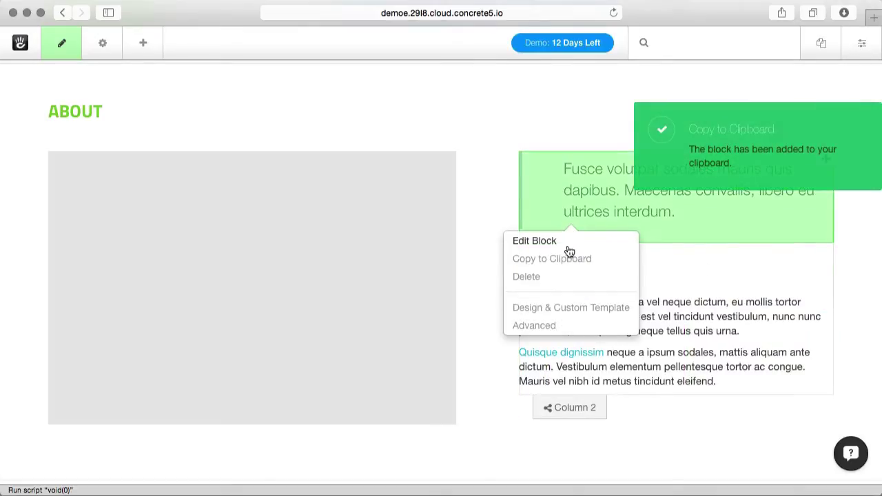
left_click(568, 257)
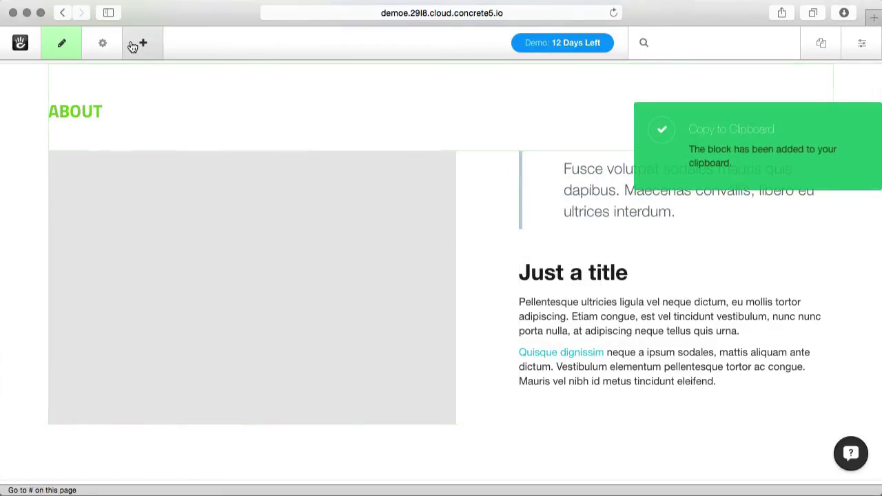
left_click(61, 43)
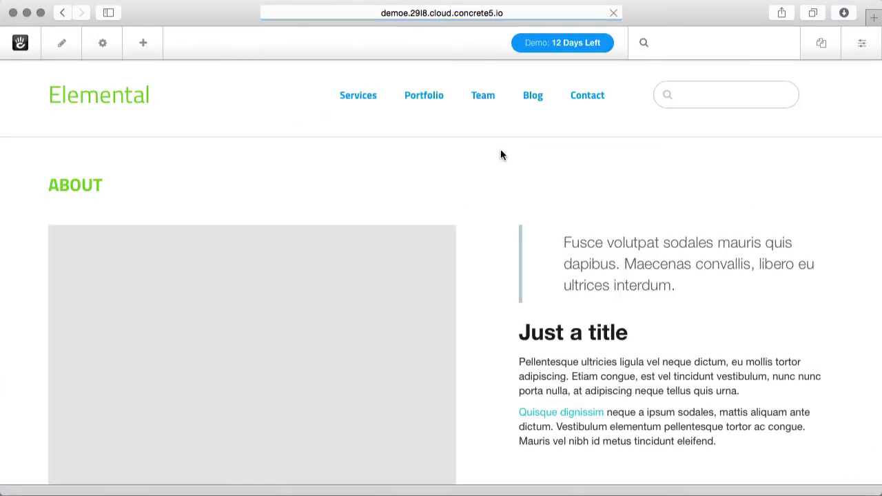
Step: On the Portfolio page, place the copied "Just a title" block from the clipboard above the PORTFOLIO heading
left_click(421, 95)
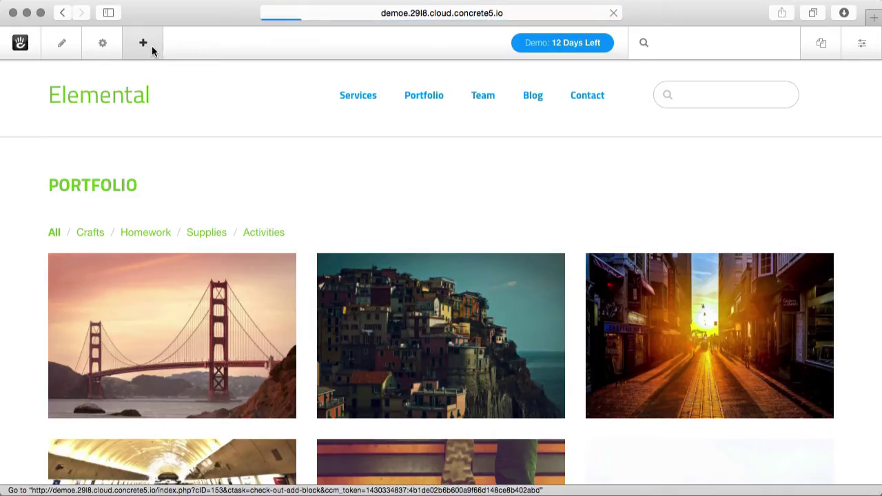
left_click(145, 44)
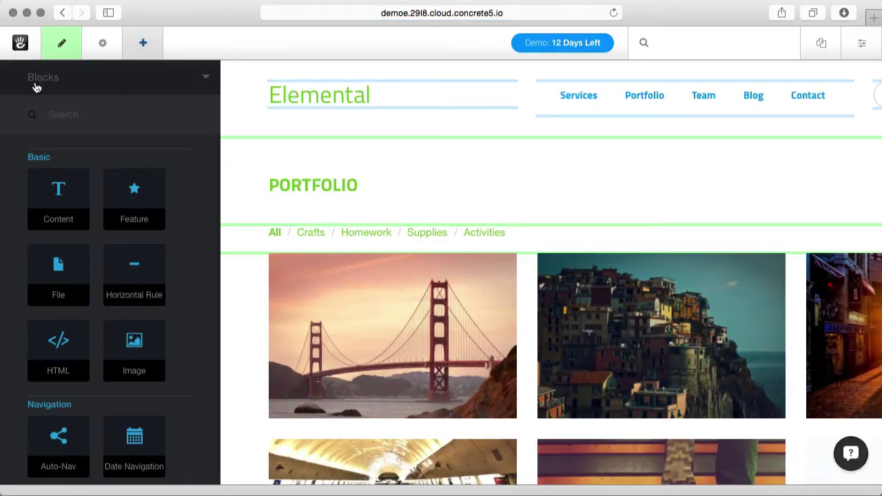
left_click(207, 80)
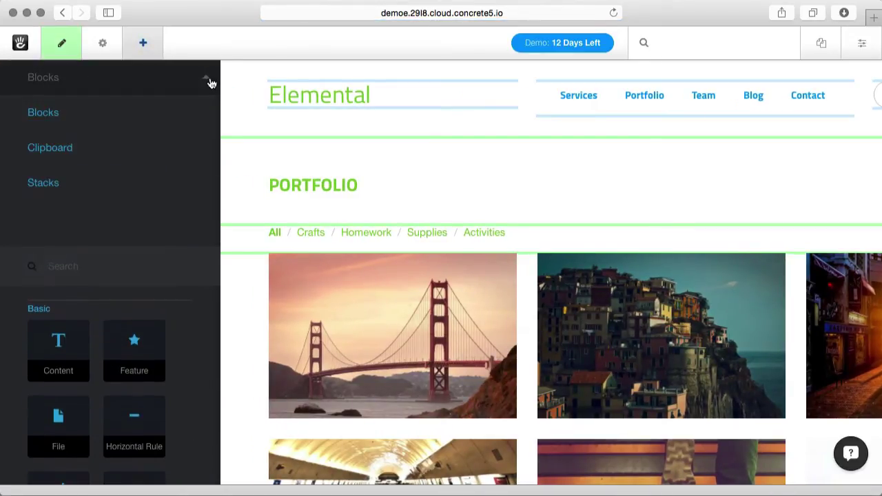
left_click(49, 148)
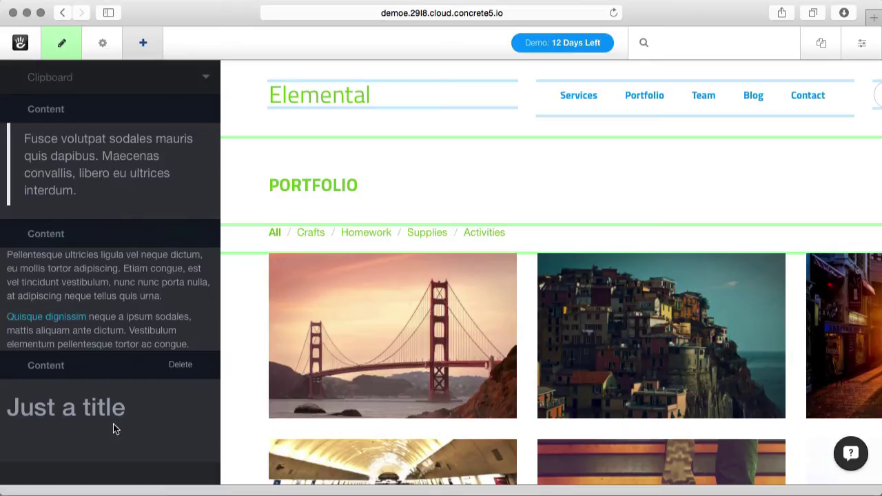
left_click_drag(124, 415, 429, 134)
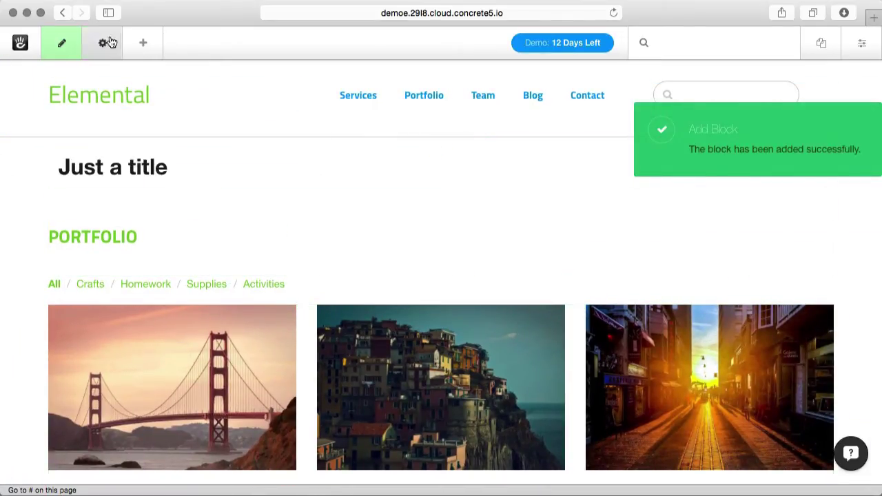
Step: Place the copied body paragraph block from the clipboard between the PORTFOLIO heading and the category filters, and leave edit mode
left_click(140, 47)
left_click_drag(104, 310, 352, 289)
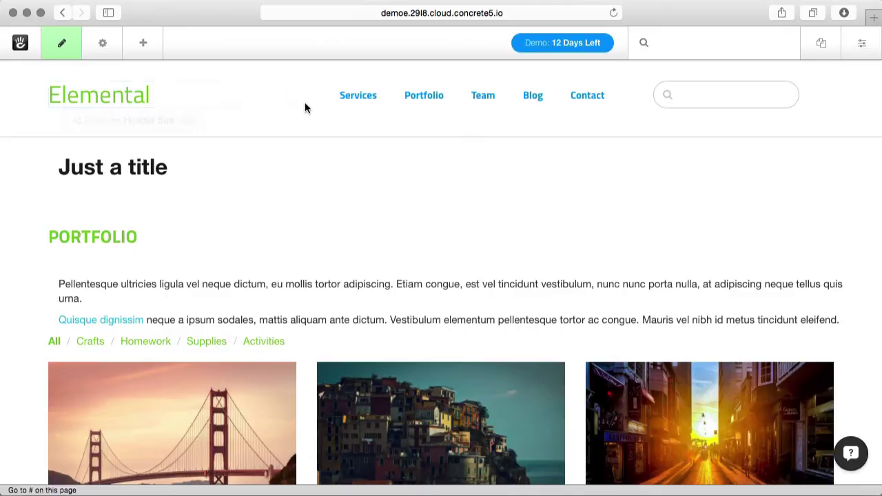
left_click(63, 46)
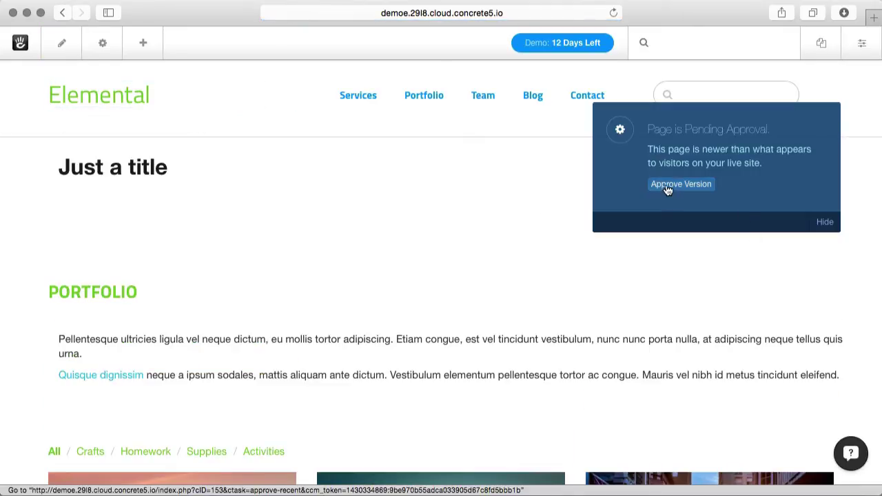
Step: Search the site for "stack" and open the Stacks management page
left_click(695, 45)
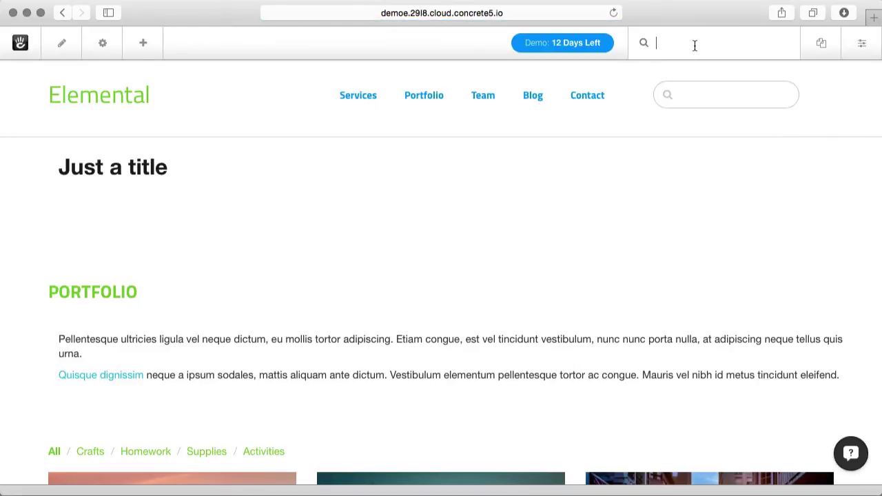
type("stack")
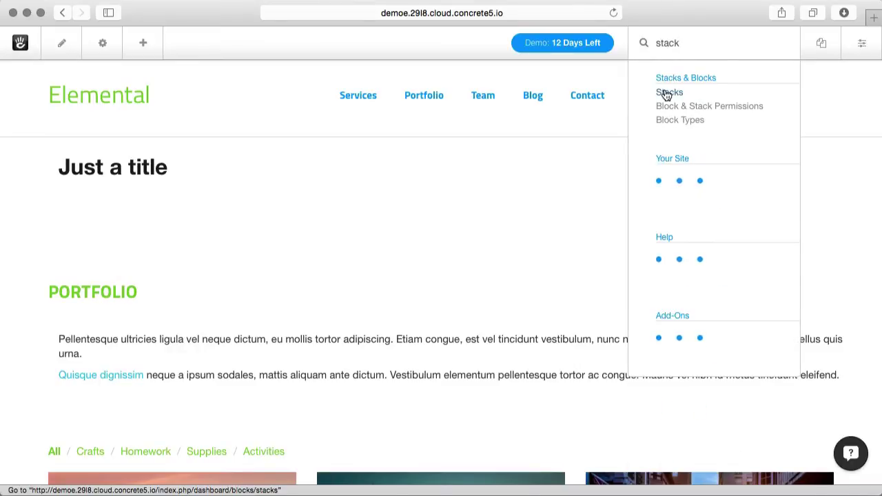
left_click(666, 94)
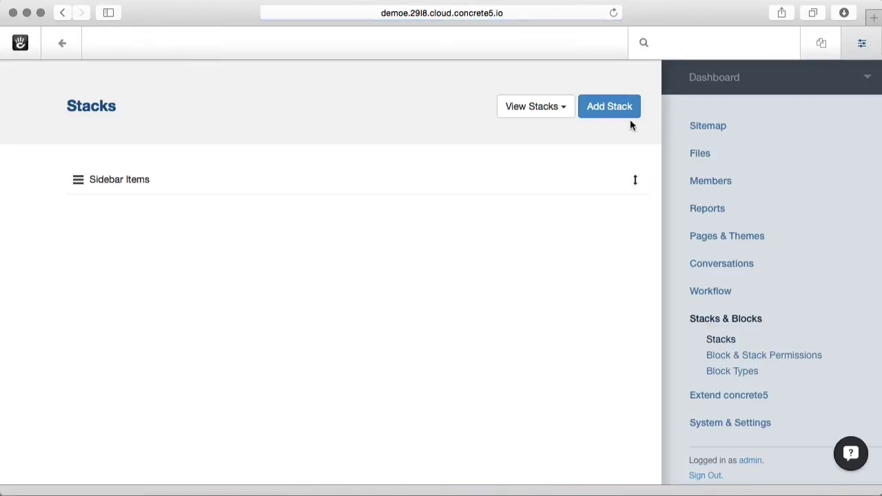
Step: Add a new stack named "Sidebar 2"
left_click(632, 116)
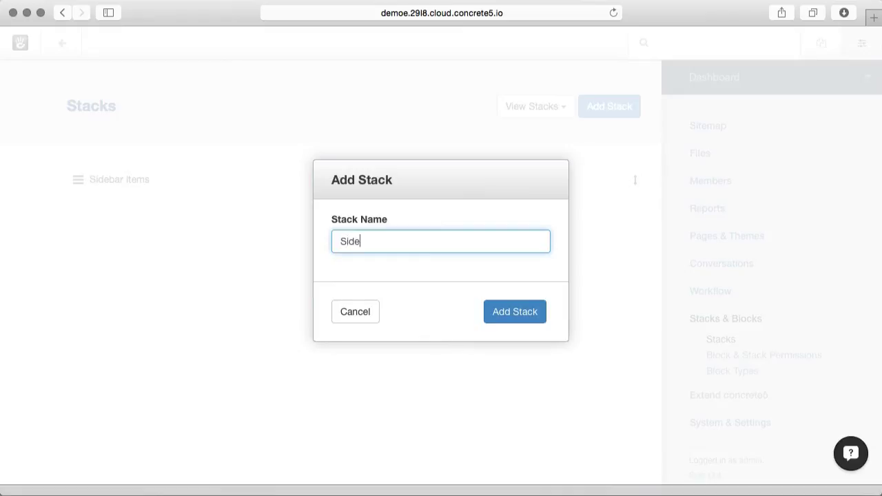
type("Sidebar 2")
left_click(519, 311)
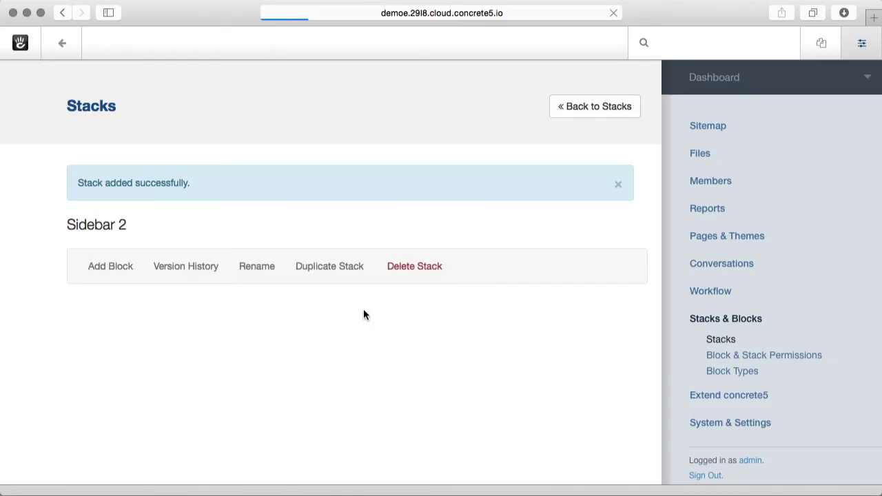
Step: Add a Content block reading "Did you know this cool thing?" to the Sidebar 2 stack and save it
left_click(92, 276)
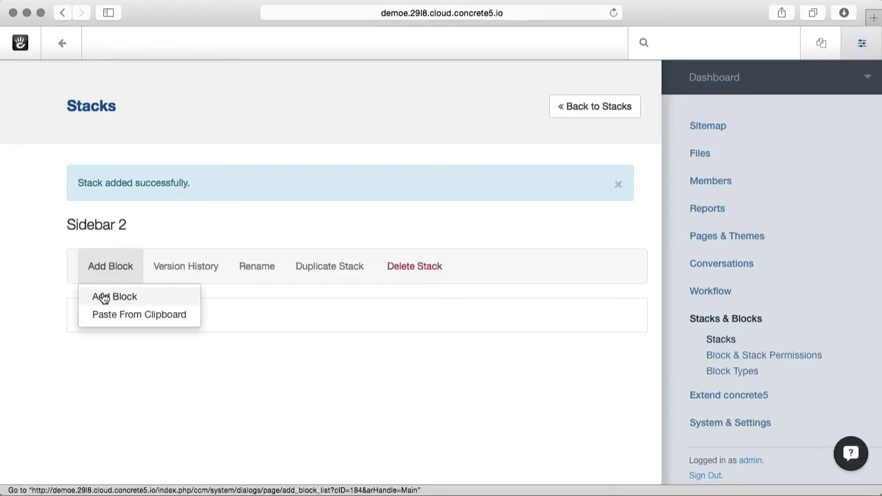
left_click(103, 297)
left_click(300, 195)
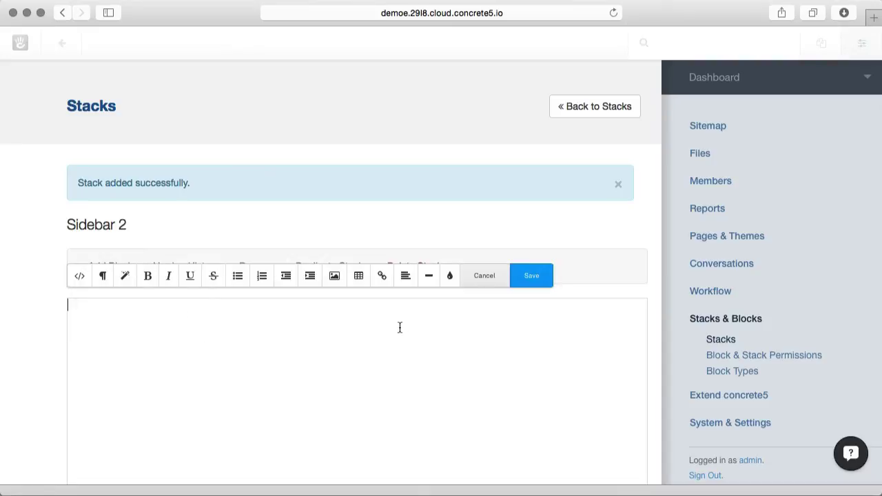
type("Diu")
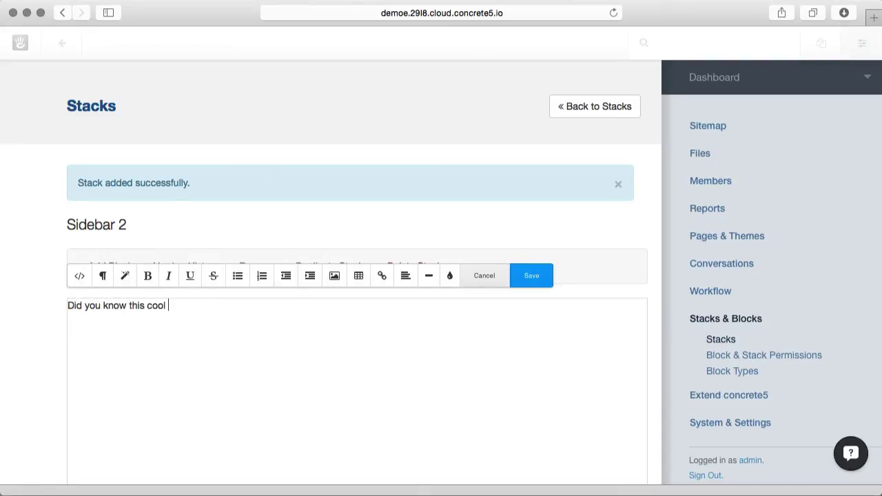
key("BackSpace")
type("g")
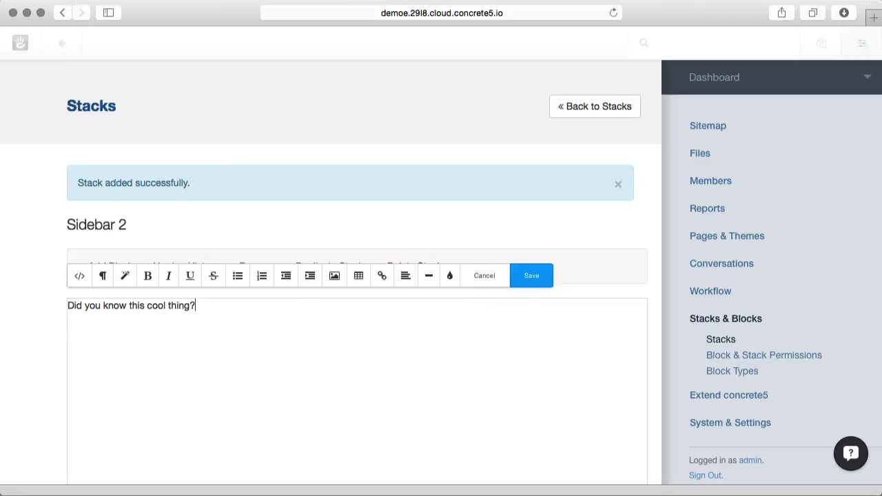
left_click(543, 269)
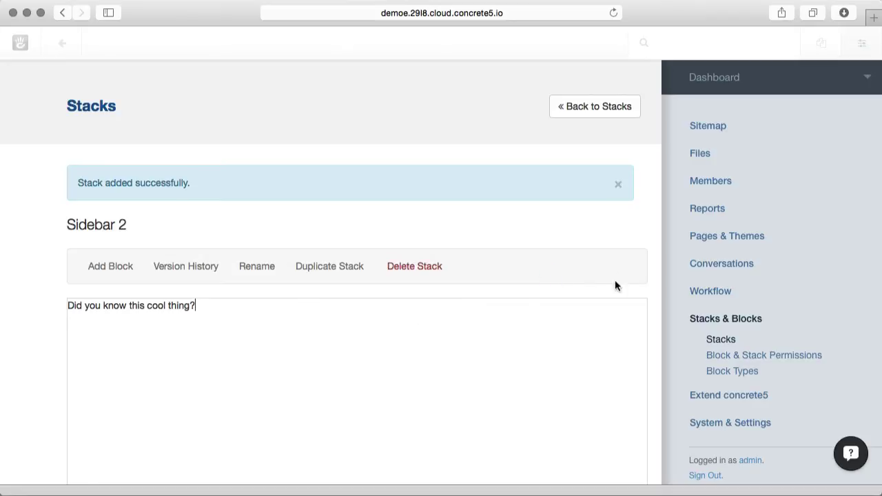
Step: Add a second Content block reading "#2" to the Sidebar 2 stack, save it and approve the stack's changes
left_click(109, 275)
left_click(141, 300)
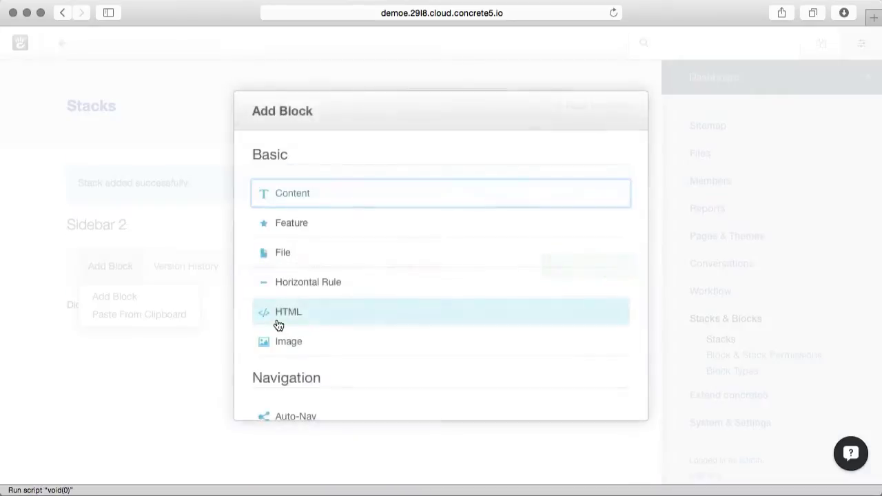
left_click(318, 196)
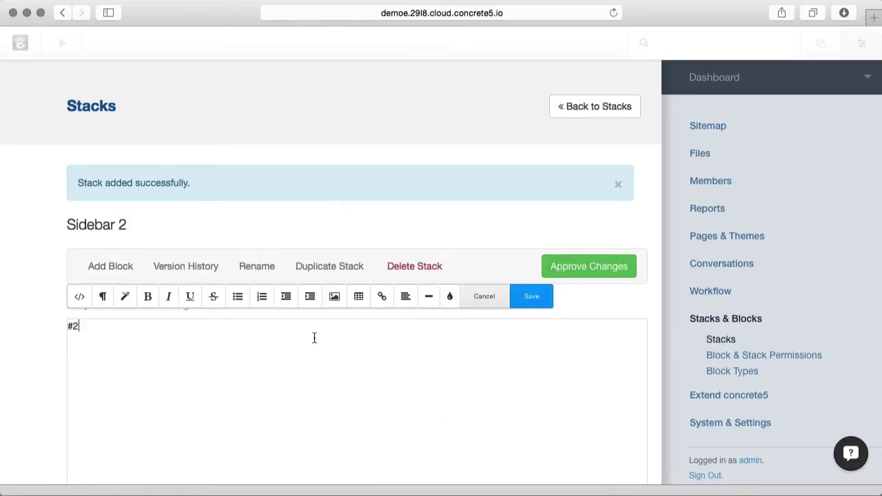
left_click(532, 296)
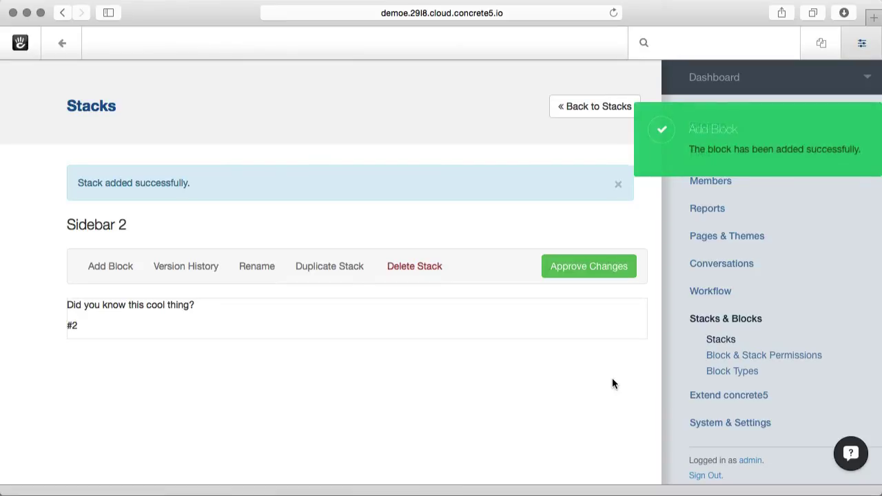
left_click(622, 266)
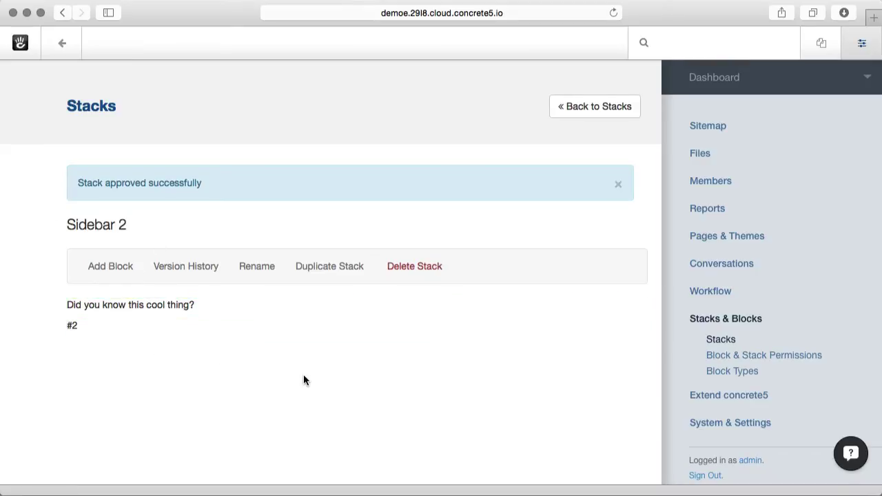
Step: Return from the dashboard to the website and open the Team page
left_click(61, 46)
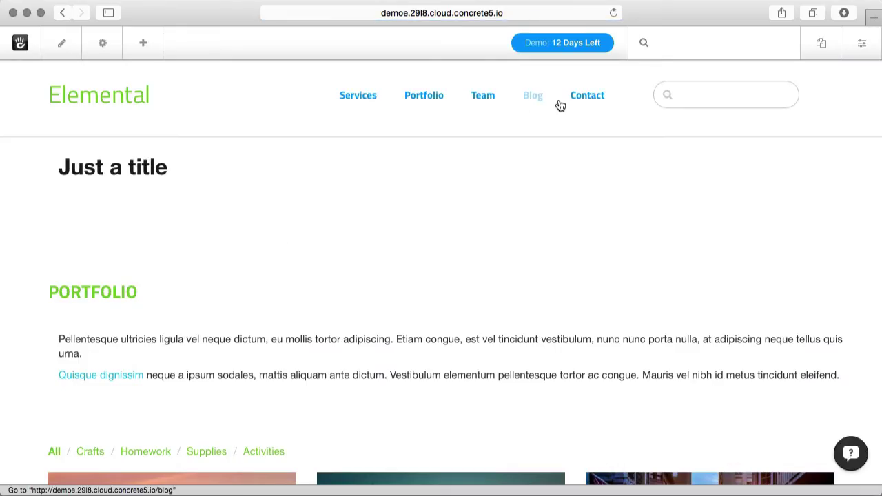
left_click(498, 104)
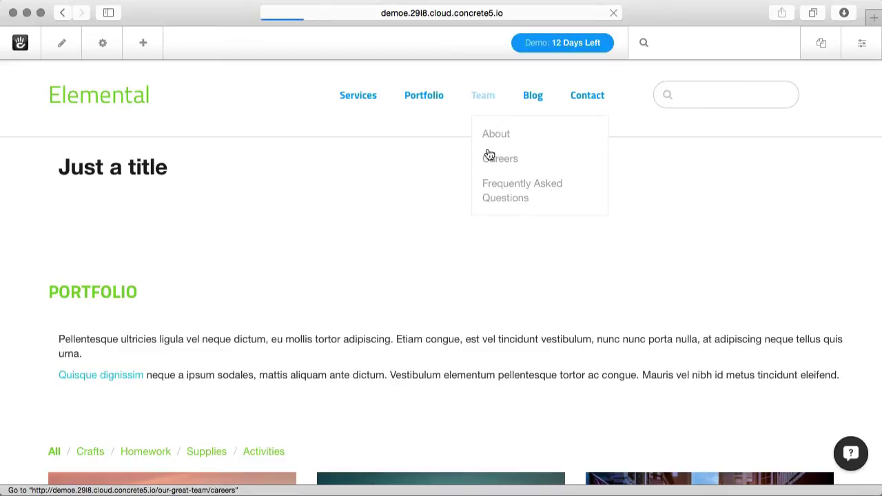
mouse_move(478, 109)
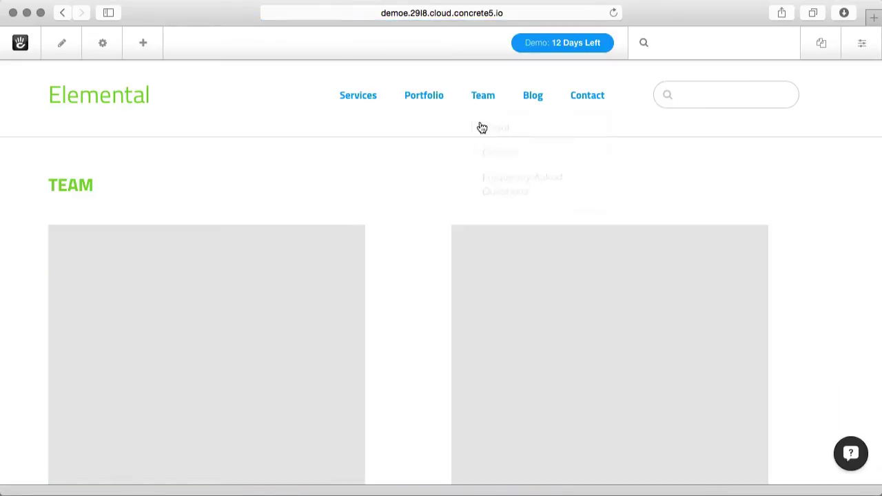
Step: Open the Work With Us page under Team for editing and place the whole Sidebar 2 stack above the page heading
left_click(503, 159)
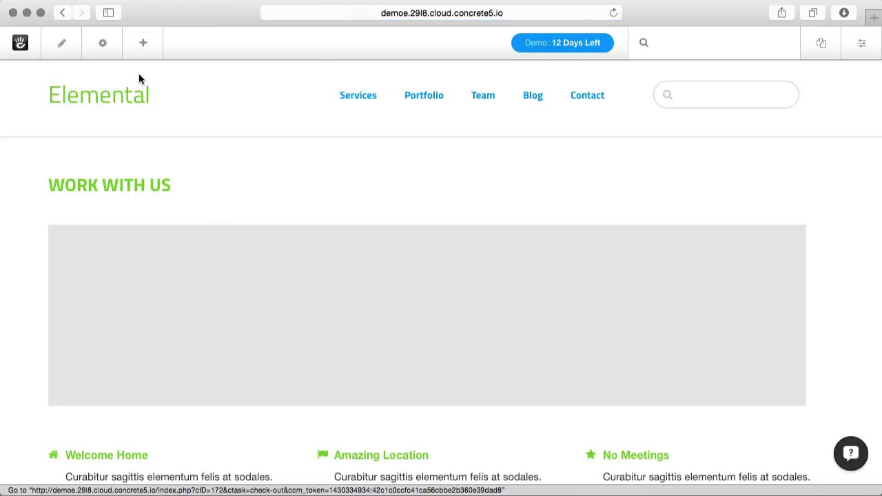
left_click(142, 44)
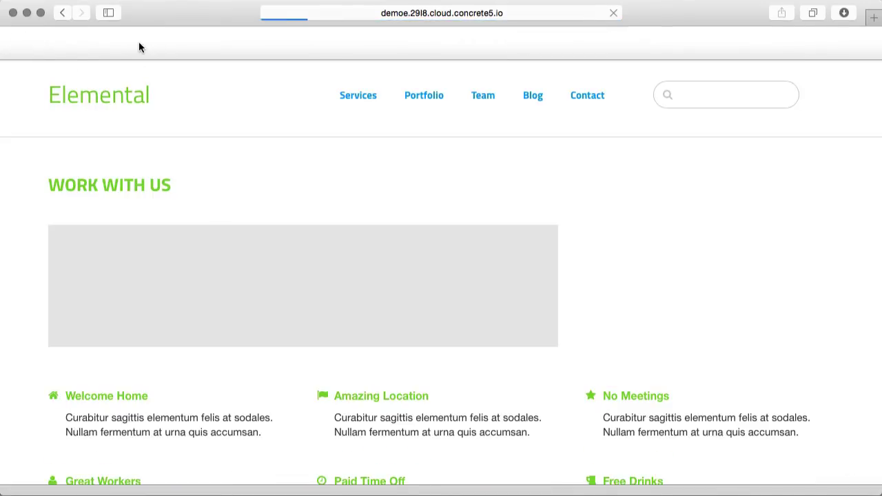
left_click(139, 42)
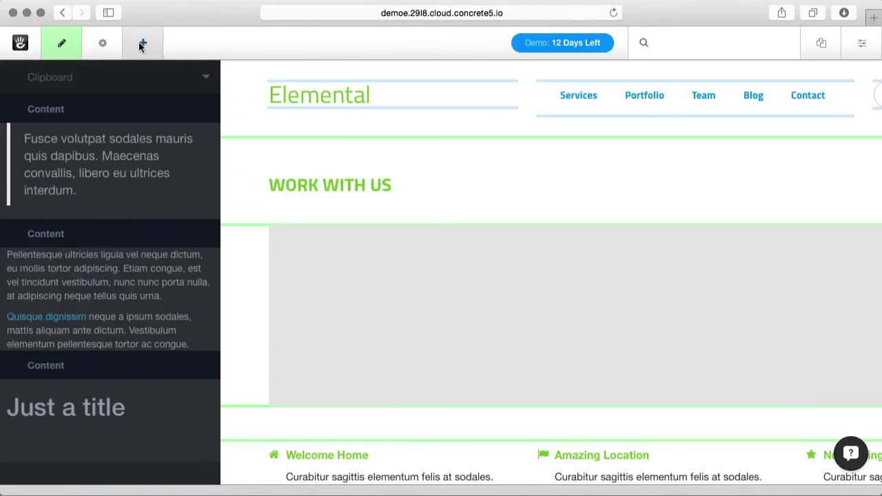
left_click(138, 88)
left_click(90, 184)
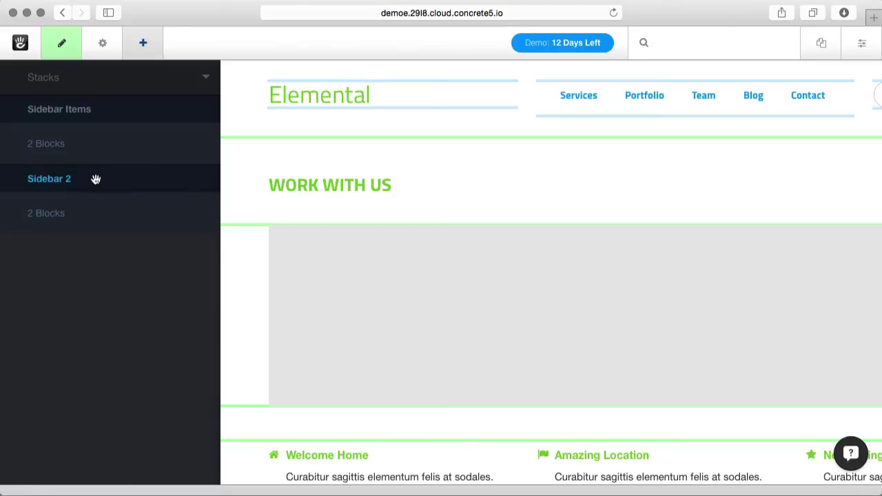
left_click_drag(96, 179, 501, 130)
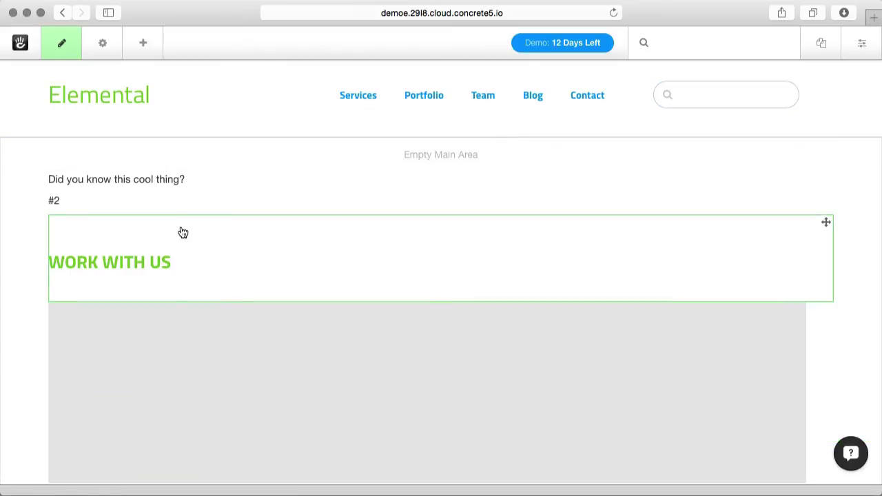
Step: Add only the "Did you know this cool thing?" block from the Sidebar 2 stack to the header navigation area
left_click(143, 44)
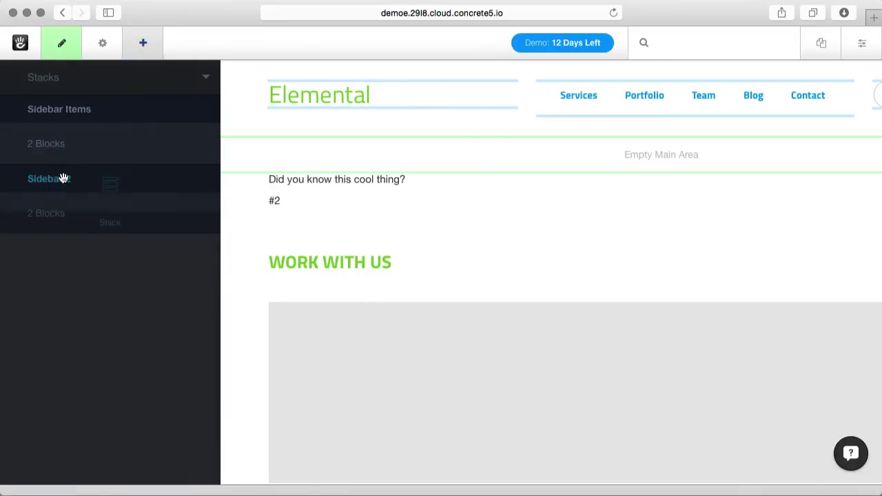
left_click(64, 178)
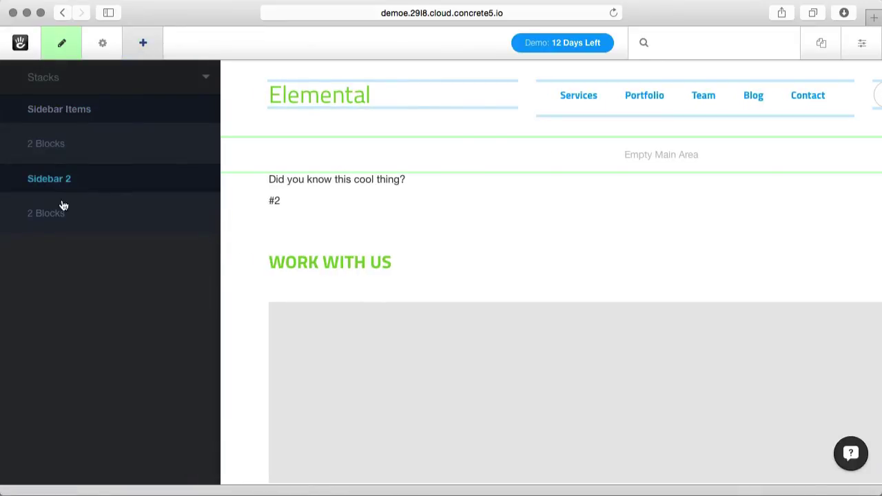
left_click(58, 209)
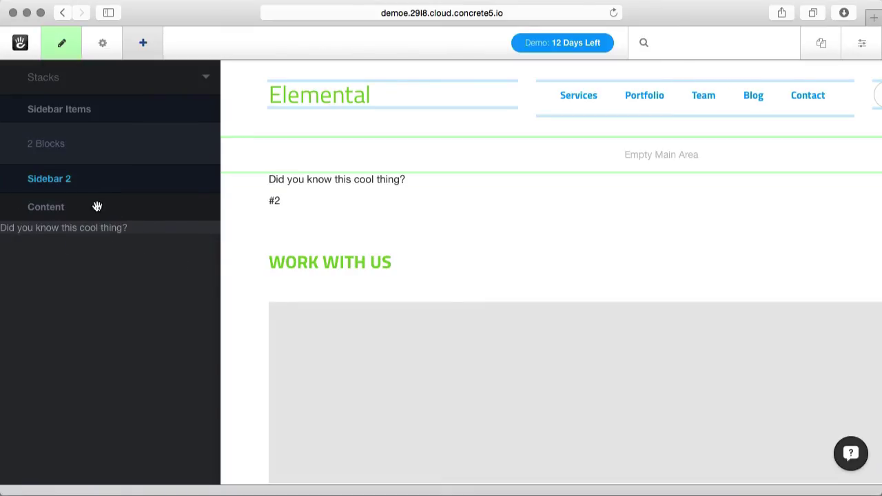
left_click_drag(98, 207, 305, 105)
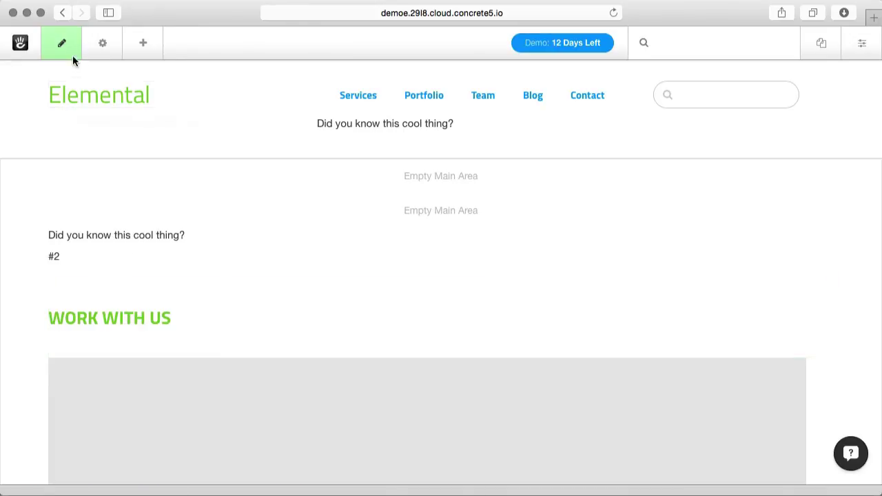
Step: Finish editing the Work With Us page and approve its pending version
left_click(54, 43)
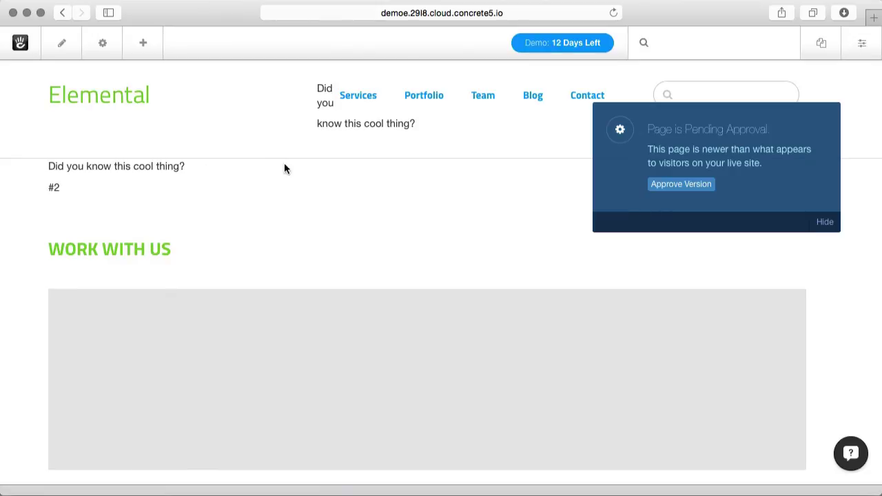
left_click(706, 184)
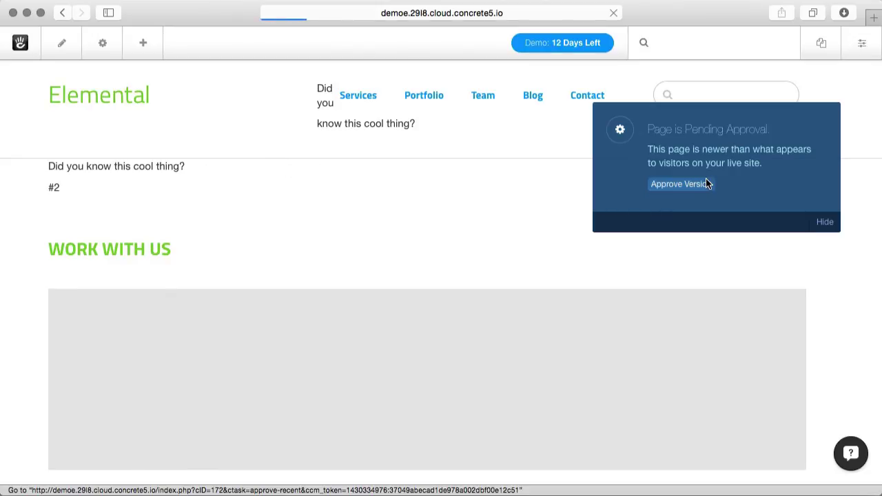
left_click(707, 184)
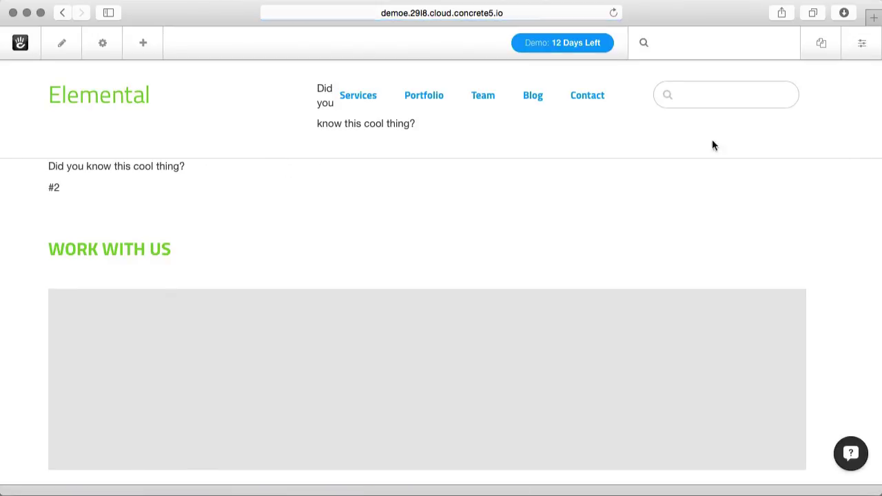
Step: Search the site for "stack", go to the dashboard's Stacks page and open the Sidebar 2 stack
left_click(728, 45)
type("stack")
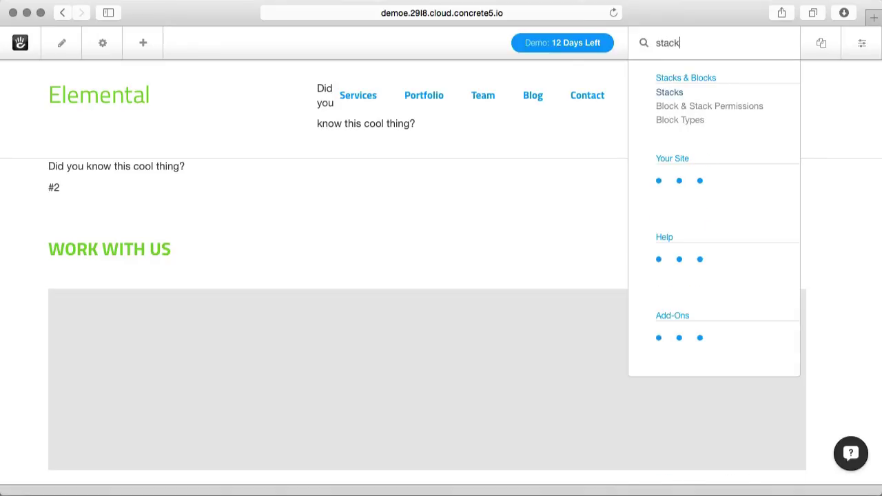
left_click(667, 93)
left_click(93, 212)
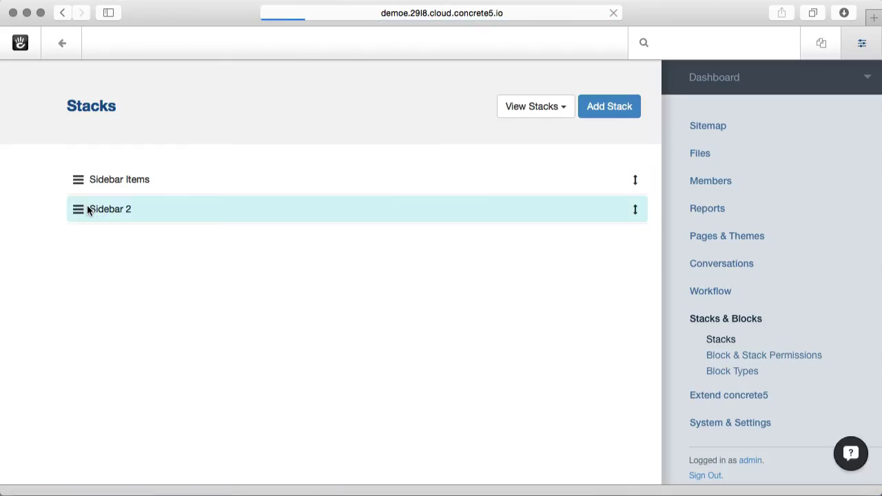
Step: Add the line "Its amazing!" below "Did you know this cool thing?" in its Content block, save it and approve the stack's changes
left_click(164, 258)
left_click(163, 270)
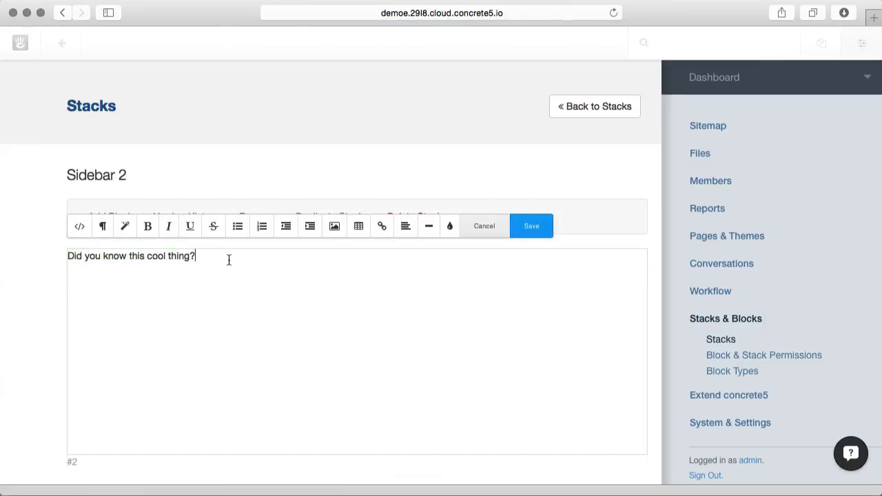
key("Return")
type("Its amazing!")
left_click(546, 228)
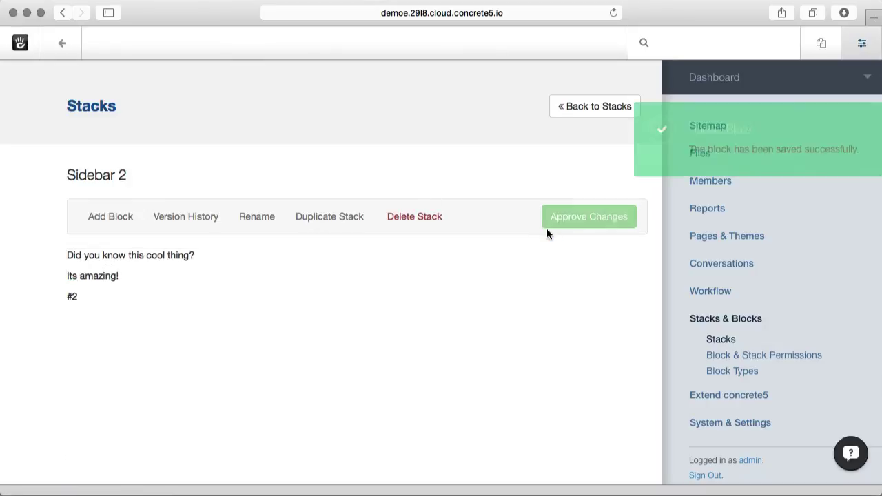
left_click(545, 221)
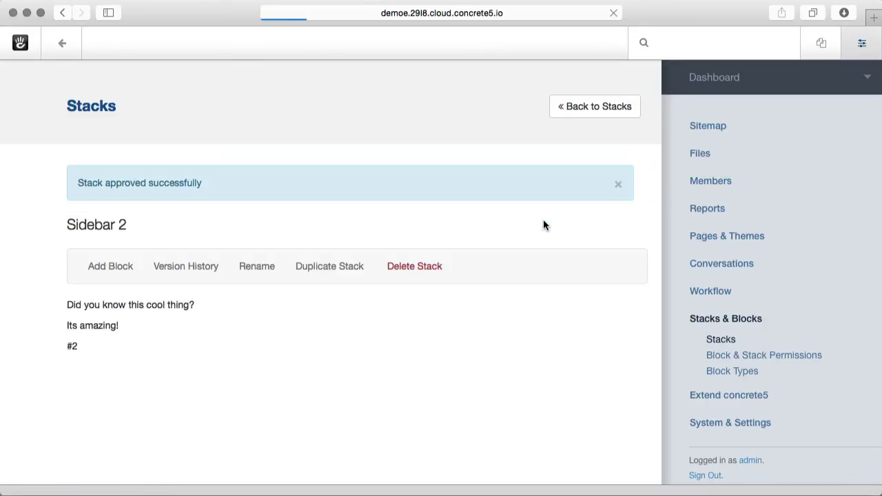